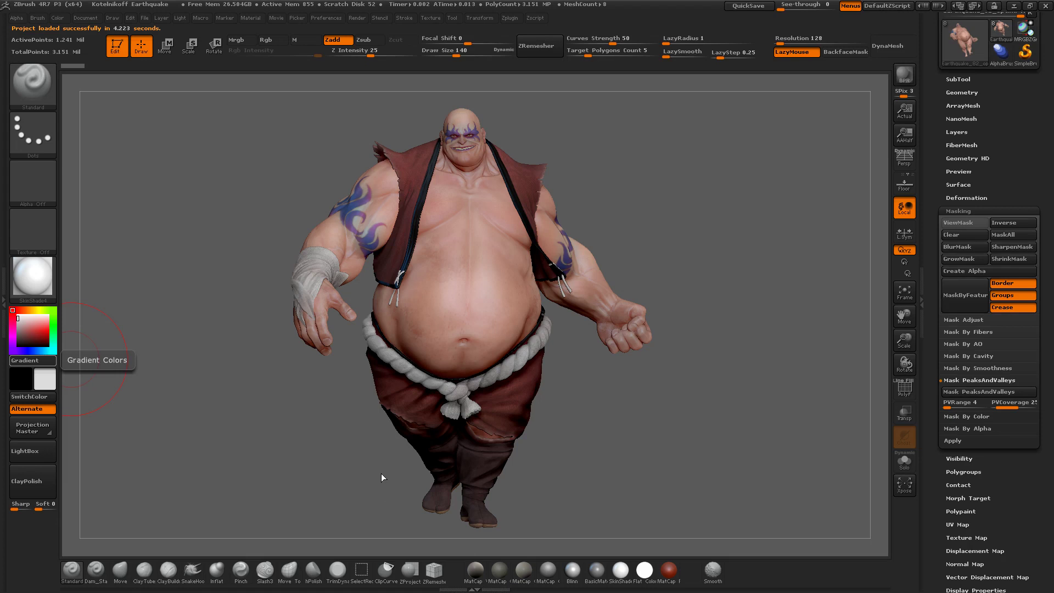
# Step: Orbit the wrestler back to a frontal view, briefly toggling Persp on and leaving it off
pyautogui.moveTo(623, 388); pyautogui.dragTo(681, 382)
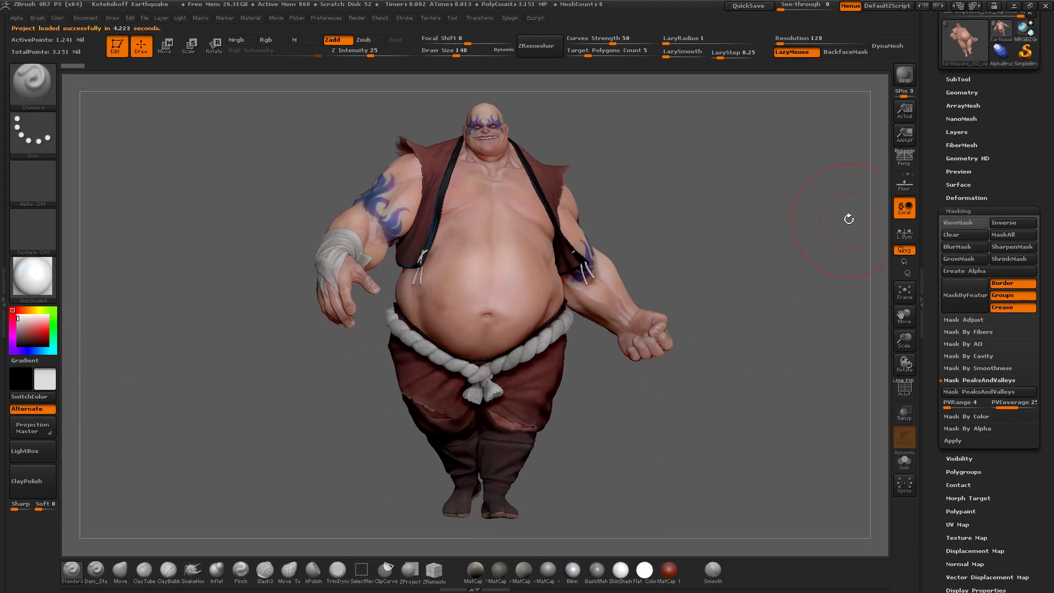
pyautogui.click(905, 165)
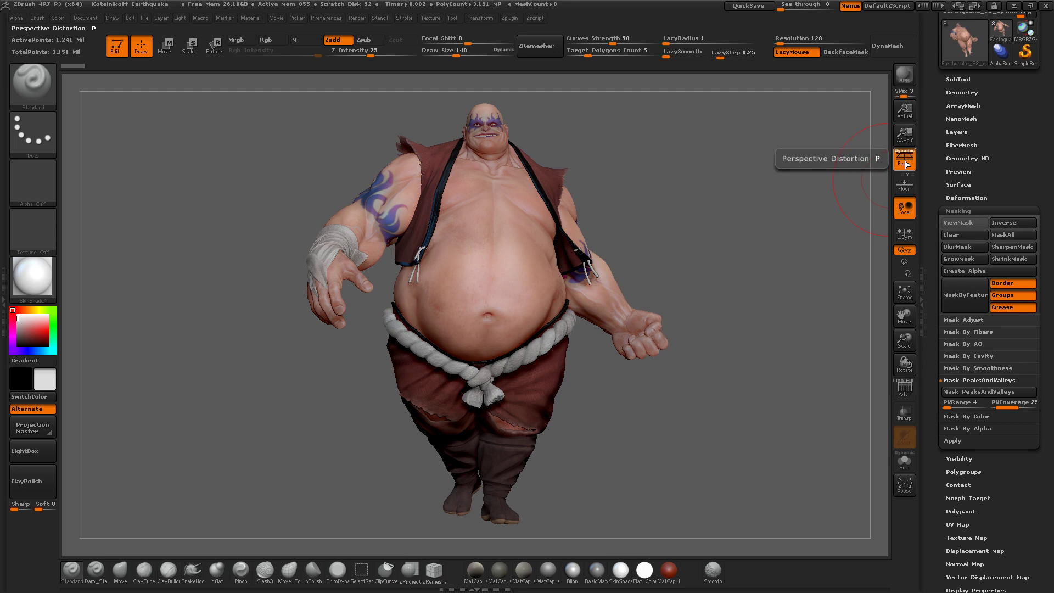
pyautogui.click(905, 160)
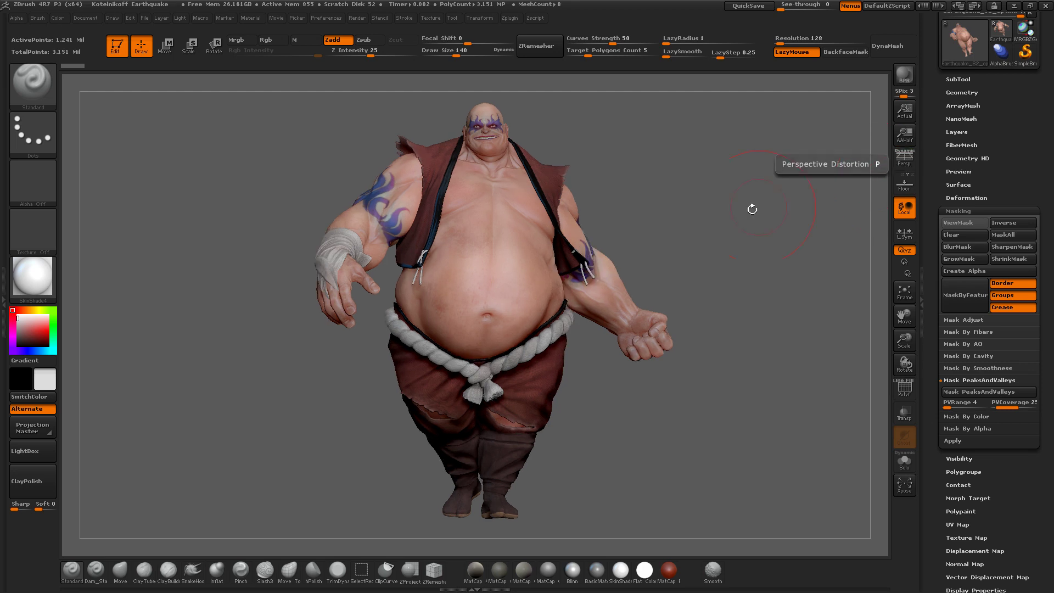
pyautogui.moveTo(706, 228); pyautogui.dragTo(699, 207)
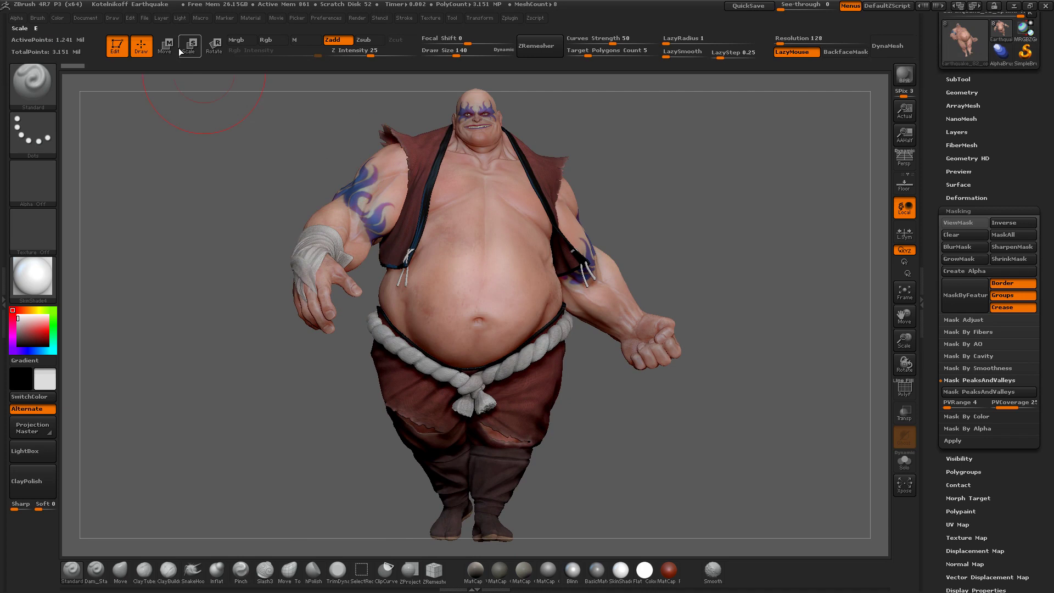
# Step: Store the Front view under Document > ZAppLink Properties, then orbit the model to a right-facing profile
pyautogui.click(85, 18)
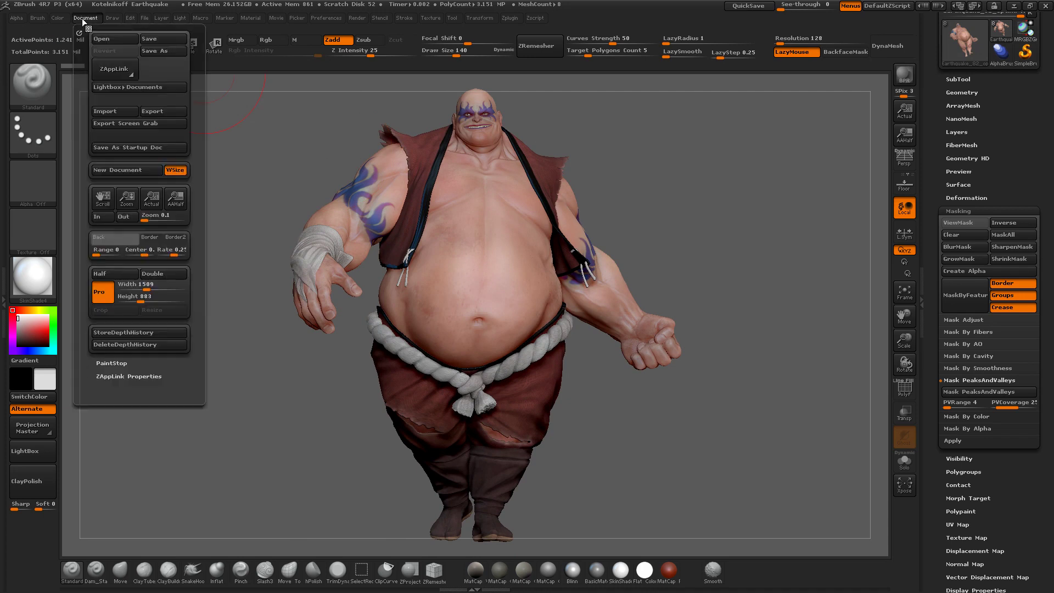
pyautogui.click(135, 377)
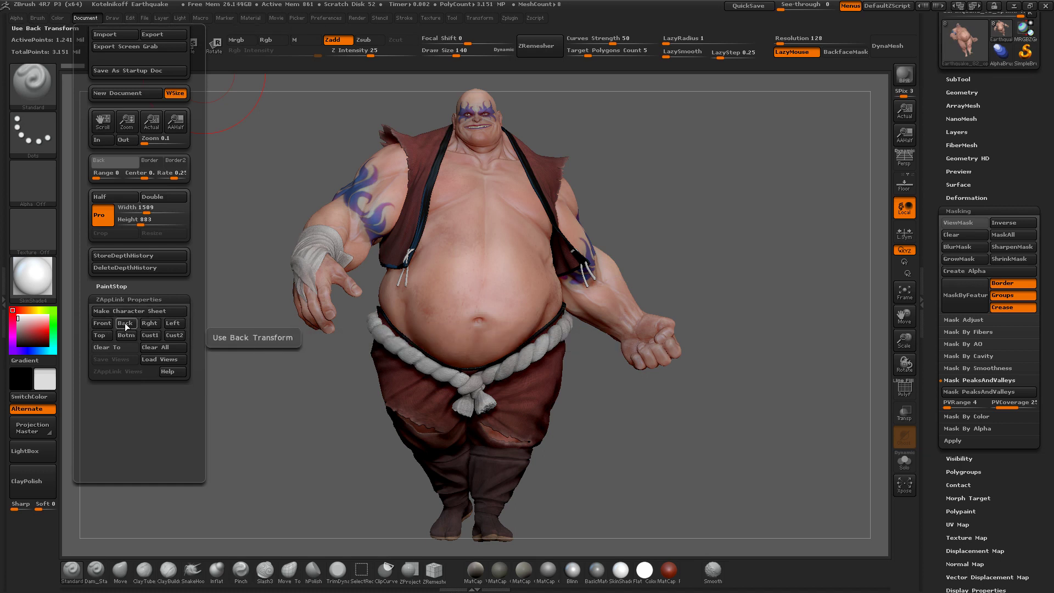
pyautogui.click(99, 325)
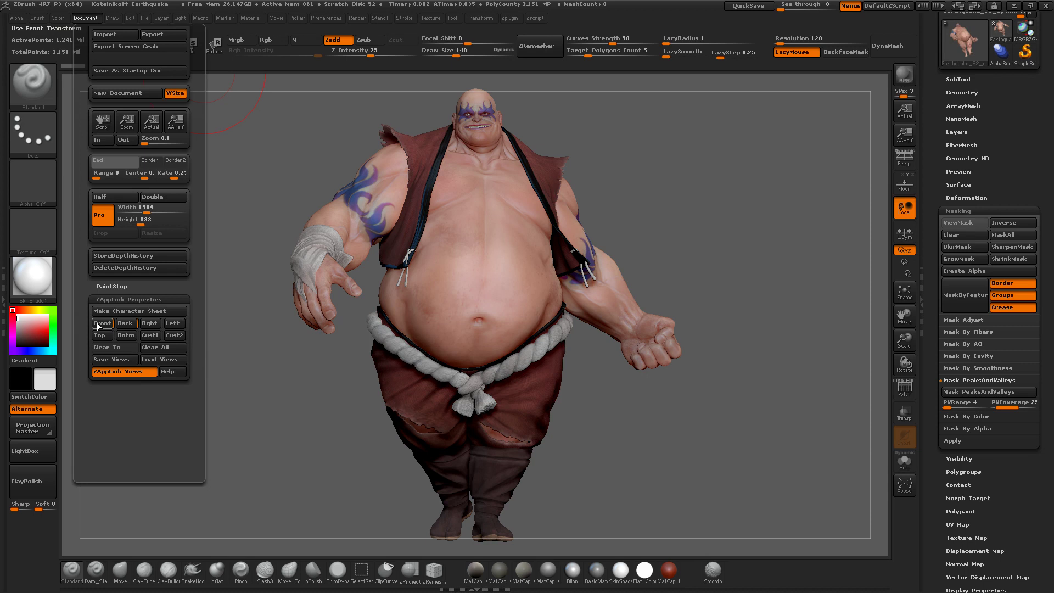
pyautogui.moveTo(268, 383); pyautogui.dragTo(314, 387)
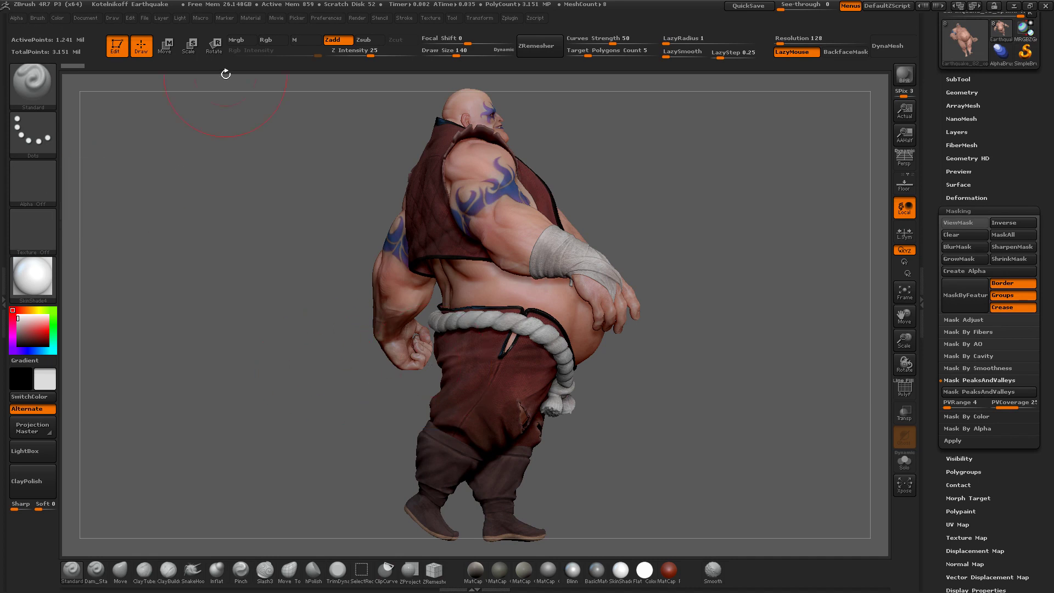
# Step: Store the side profile as the Left view in ZAppLink Properties
pyautogui.click(87, 18)
pyautogui.click(86, 18)
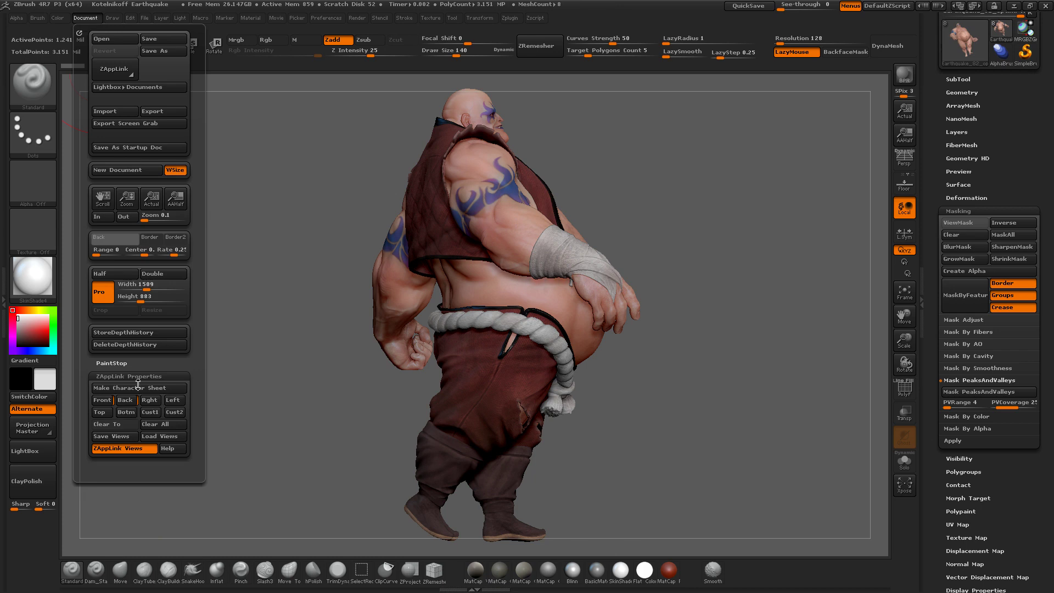
pyautogui.click(178, 405)
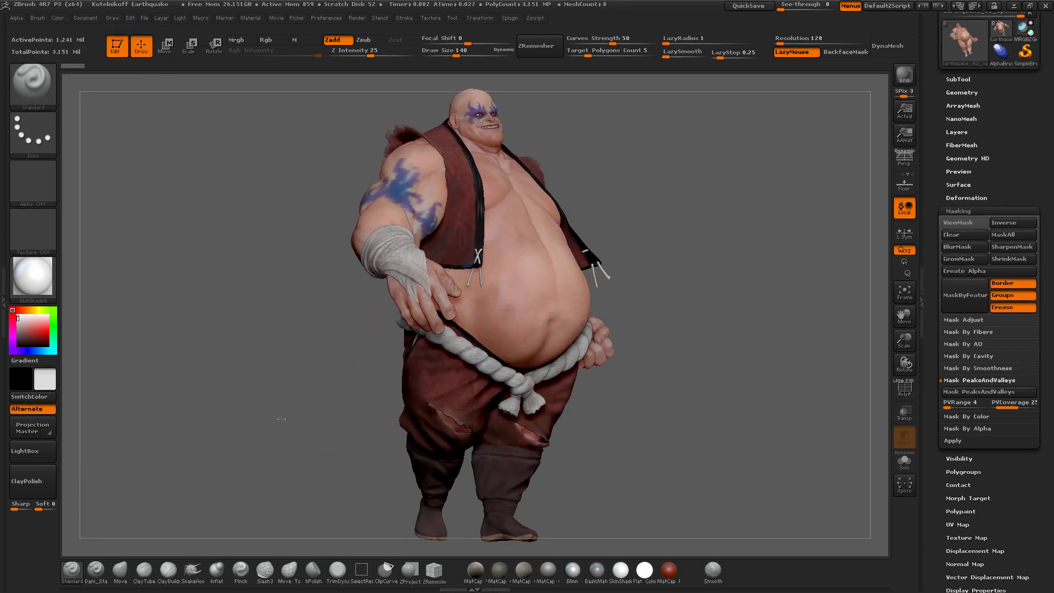
# Step: Turn Persp on and orbit to a front view seen slightly from above
pyautogui.click(904, 160)
pyautogui.moveTo(738, 277); pyautogui.dragTo(709, 344)
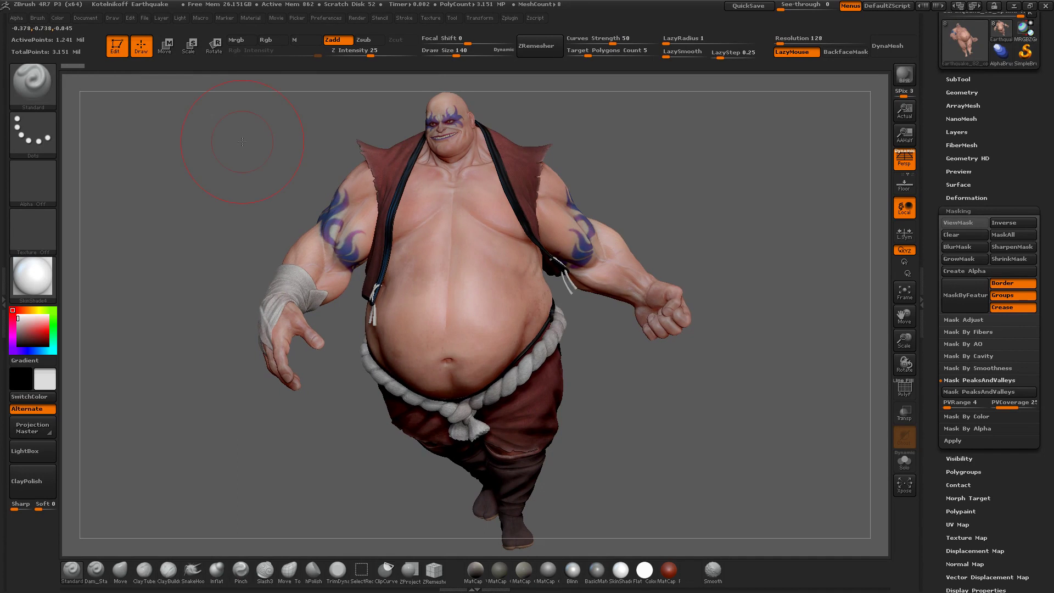
pyautogui.click(87, 18)
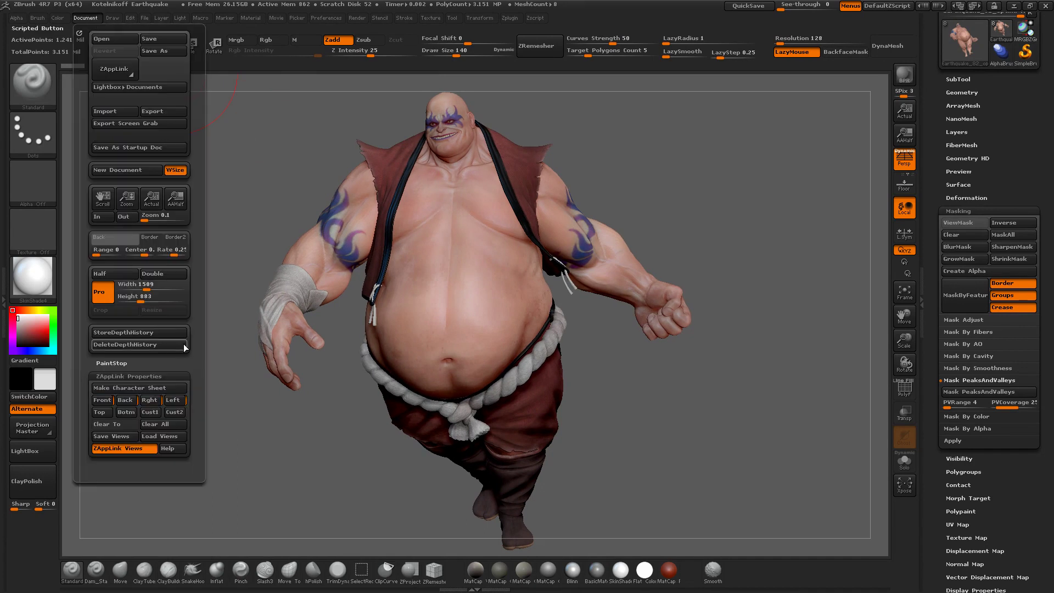
# Step: Click Make Character Sheet to send the stored views to Photoshop as CharacterStrip.psd
pyautogui.click(158, 391)
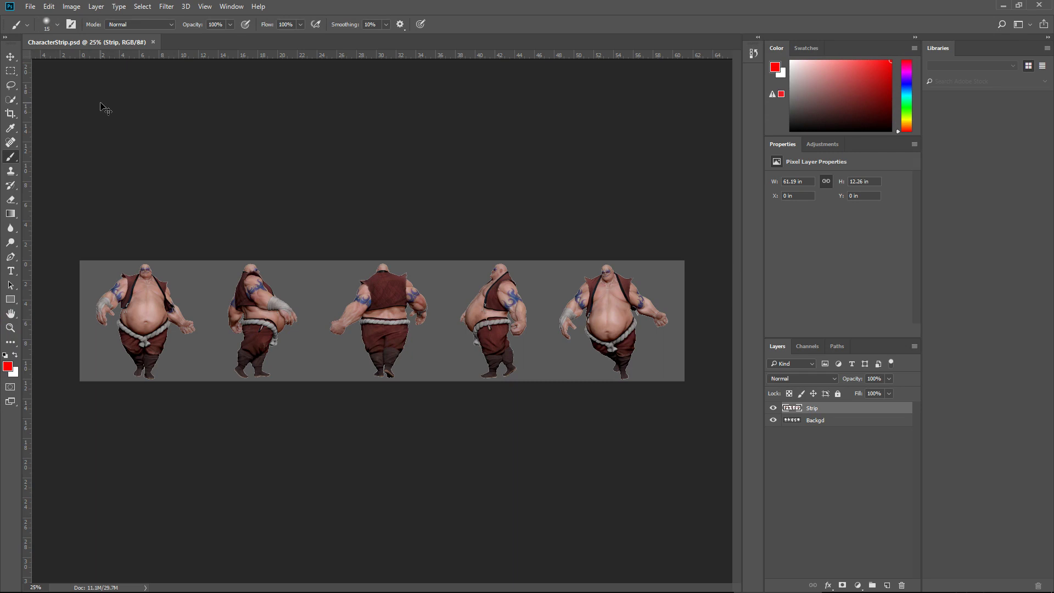
# Step: Resize the canvas in Percent to Width 100 and Height 200
pyautogui.hotkey('ctrl', 'alt', 'c')
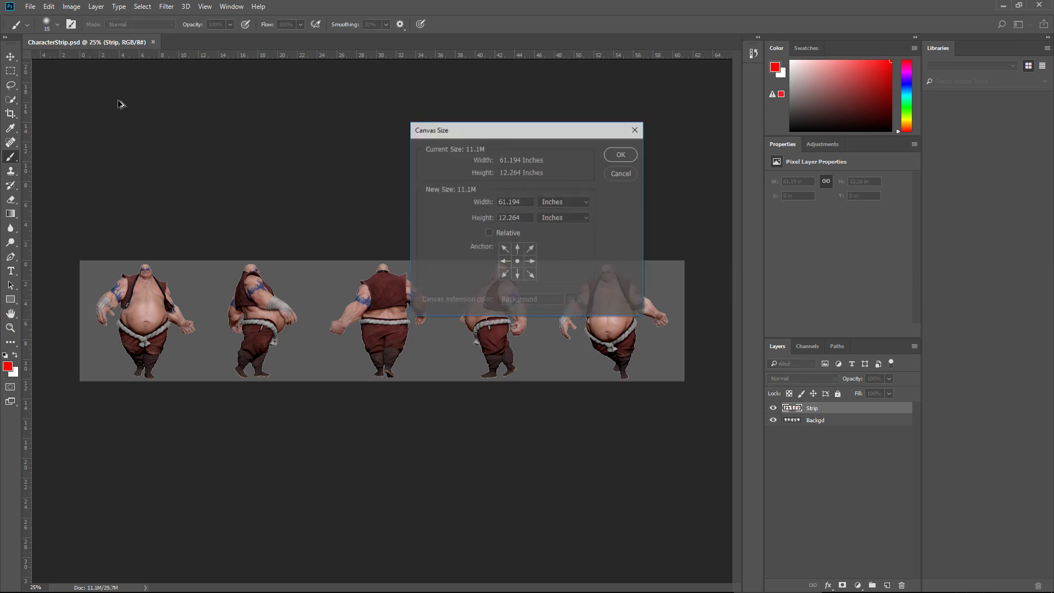
pyautogui.click(49, 6)
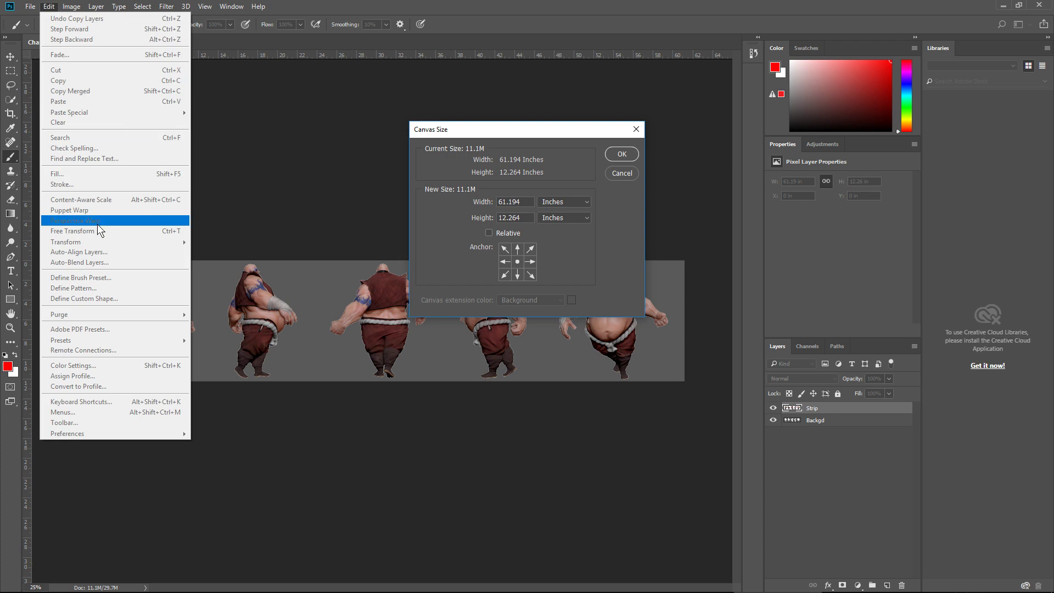
pyautogui.moveTo(72, 7)
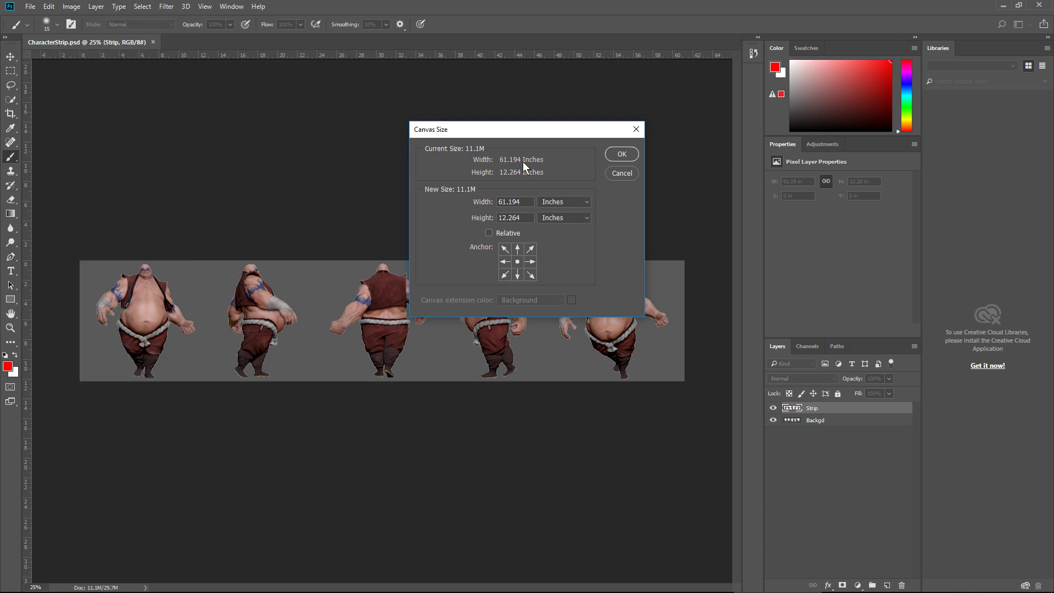
pyautogui.click(563, 210)
pyautogui.moveTo(516, 201); pyautogui.dragTo(498, 215)
pyautogui.press('Tab')
pyautogui.write('200')
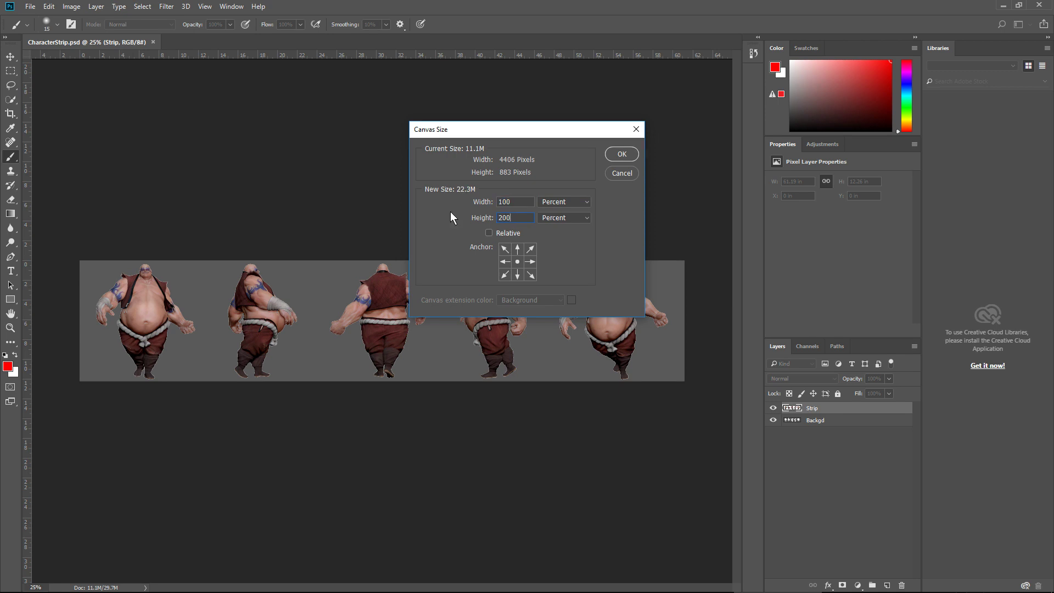
pyautogui.press('Return')
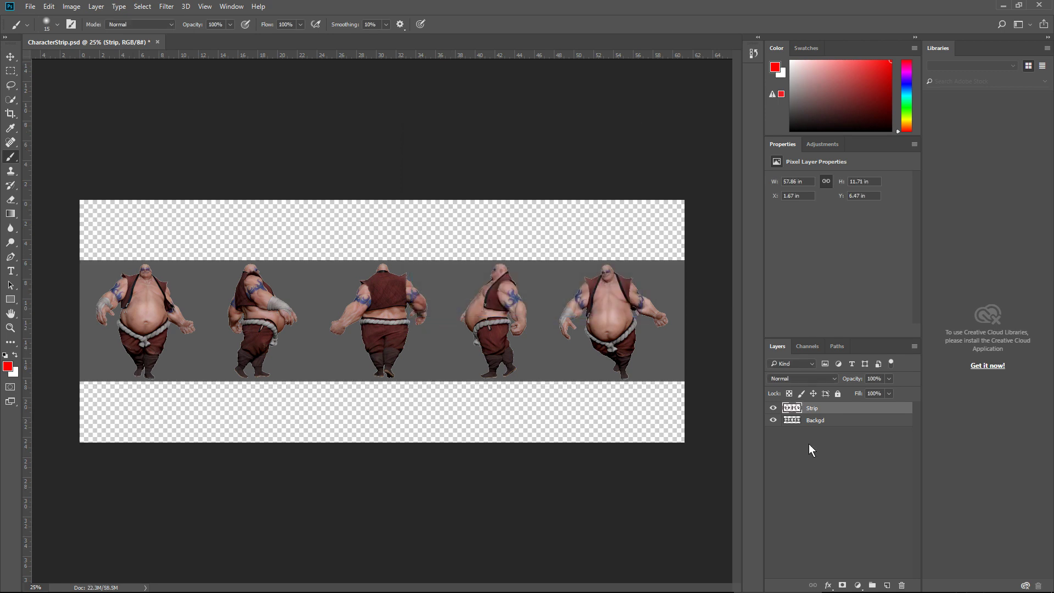
# Step: On the Backgd layer, sample the strip's gray and Paint Bucket the top transparent band
pyautogui.click(818, 420)
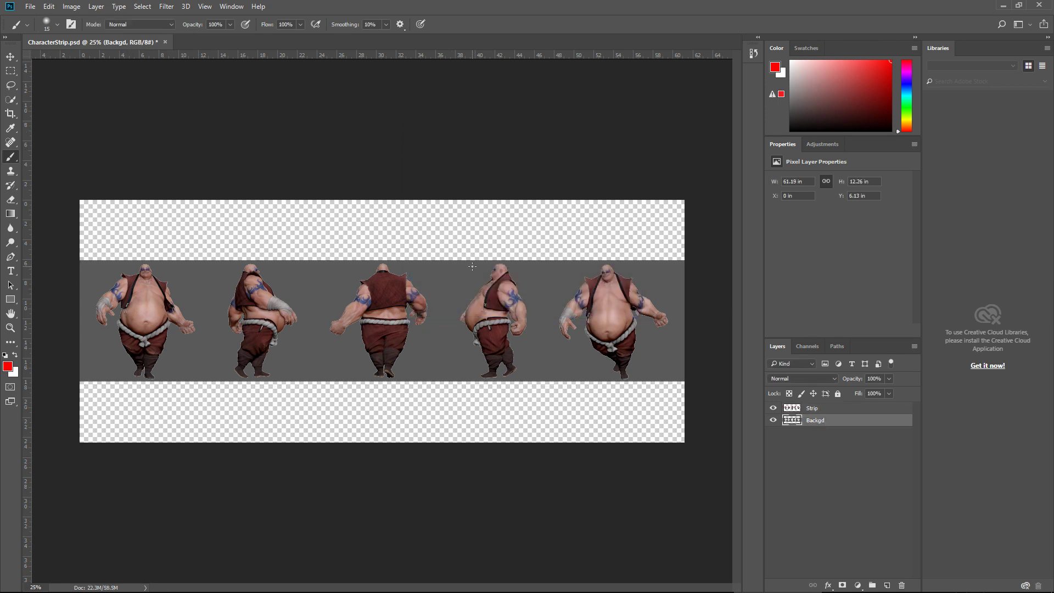
pyautogui.press('g')
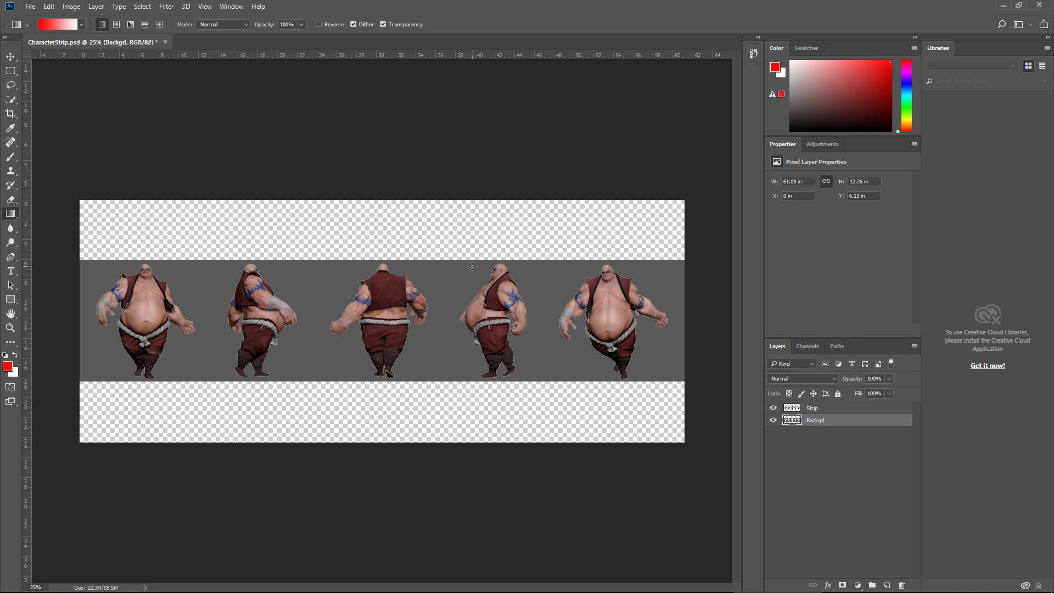
pyautogui.hotkey('shift', 'g')
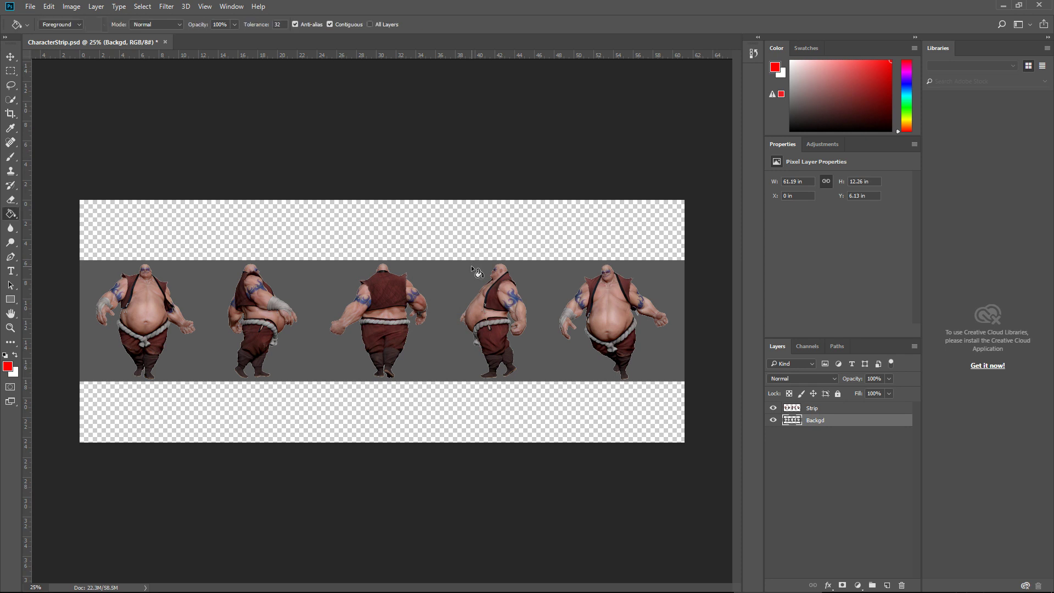
pyautogui.rightClick(11, 214)
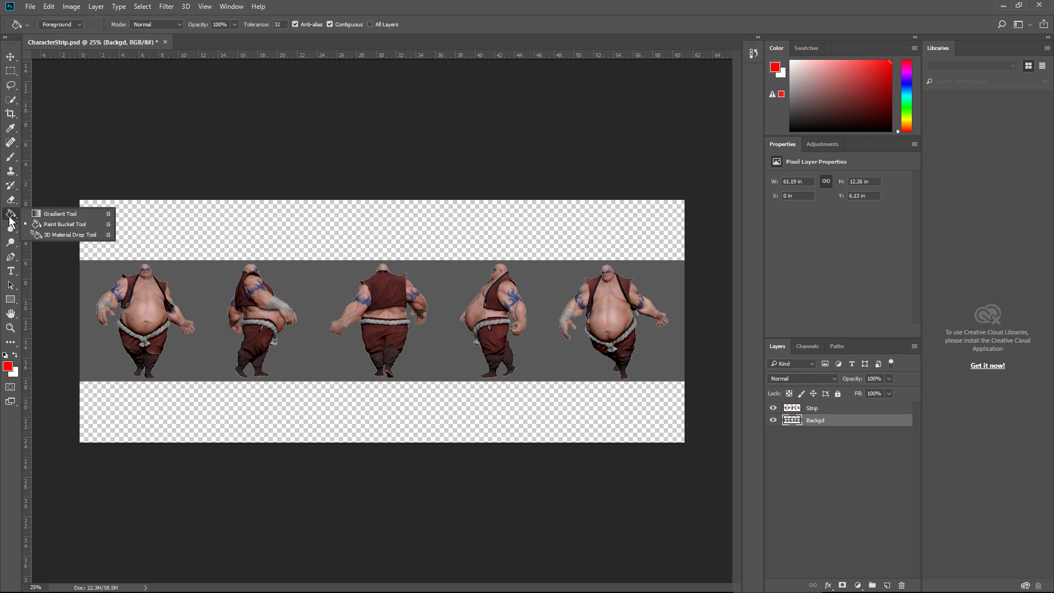
pyautogui.click(59, 225)
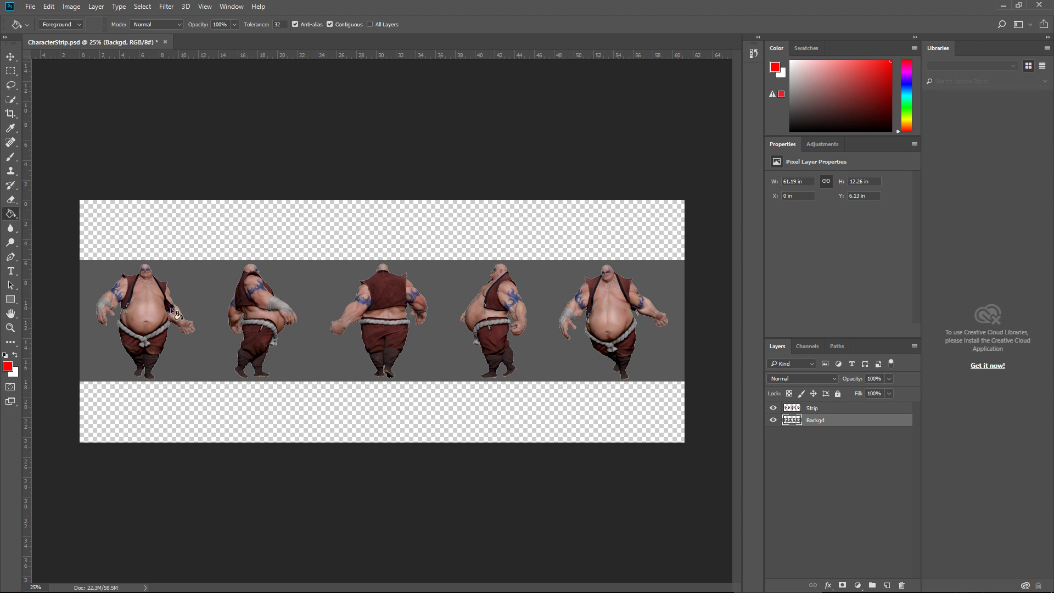
pyautogui.keyDown('alt'); pyautogui.click(208, 289); pyautogui.keyUp('alt')
pyautogui.keyDown('alt'); pyautogui.click(211, 286); pyautogui.keyUp('alt')
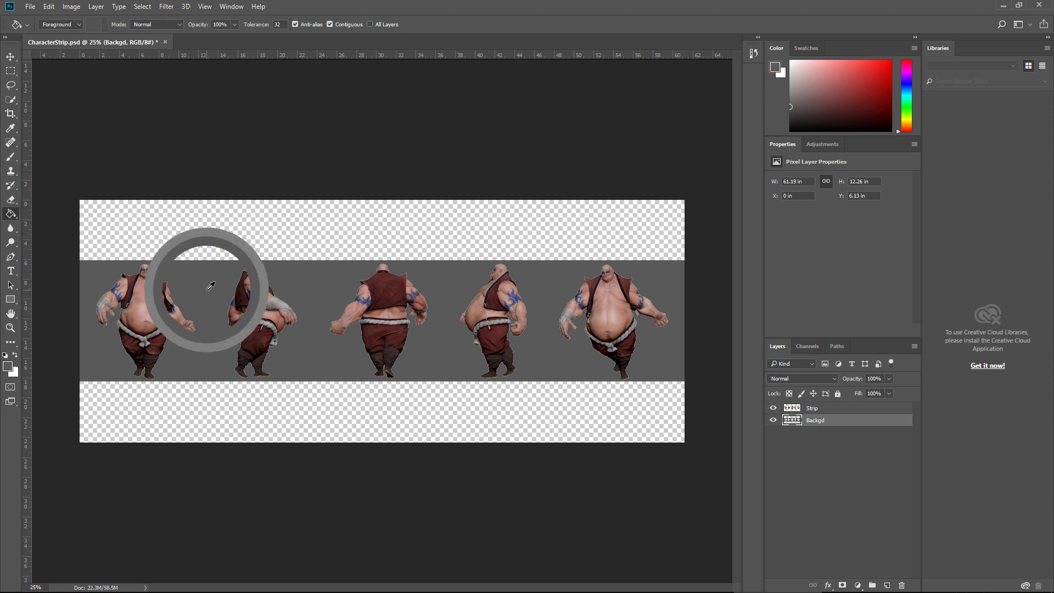
pyautogui.click(223, 226)
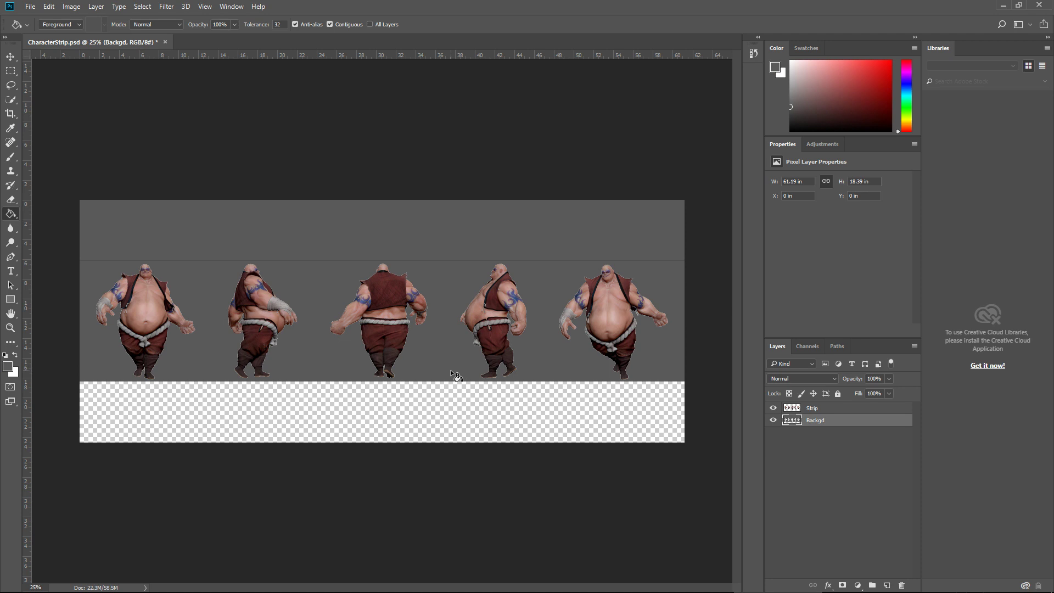
# Step: Fill the Backgd layer with 50% Gray at Normal blending, 100% opacity
pyautogui.press('i')
pyautogui.hotkey('shift', 'F5')
pyautogui.click(536, 232)
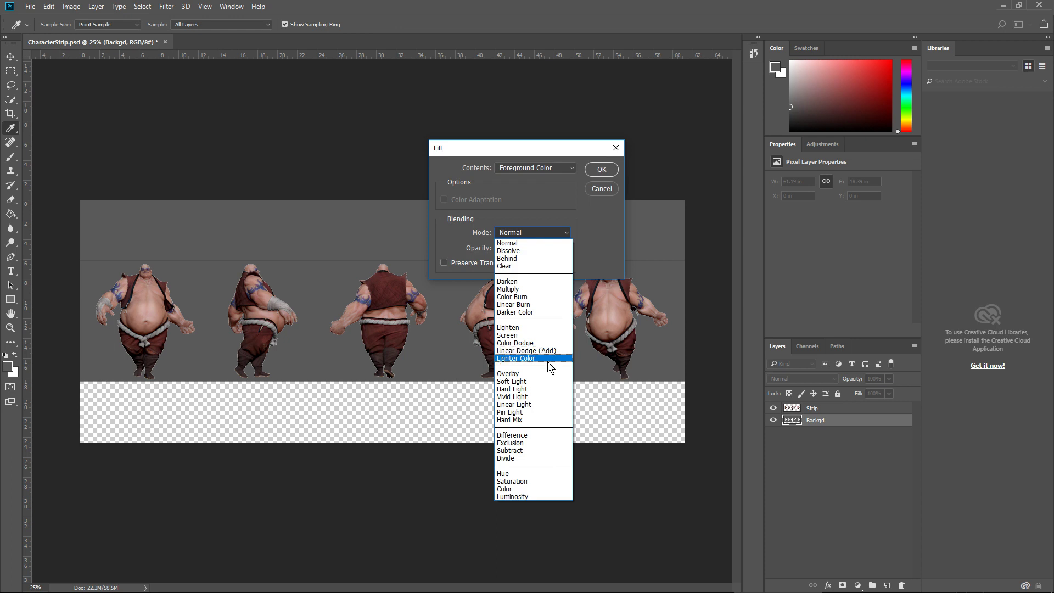
pyautogui.click(554, 218)
pyautogui.click(522, 231)
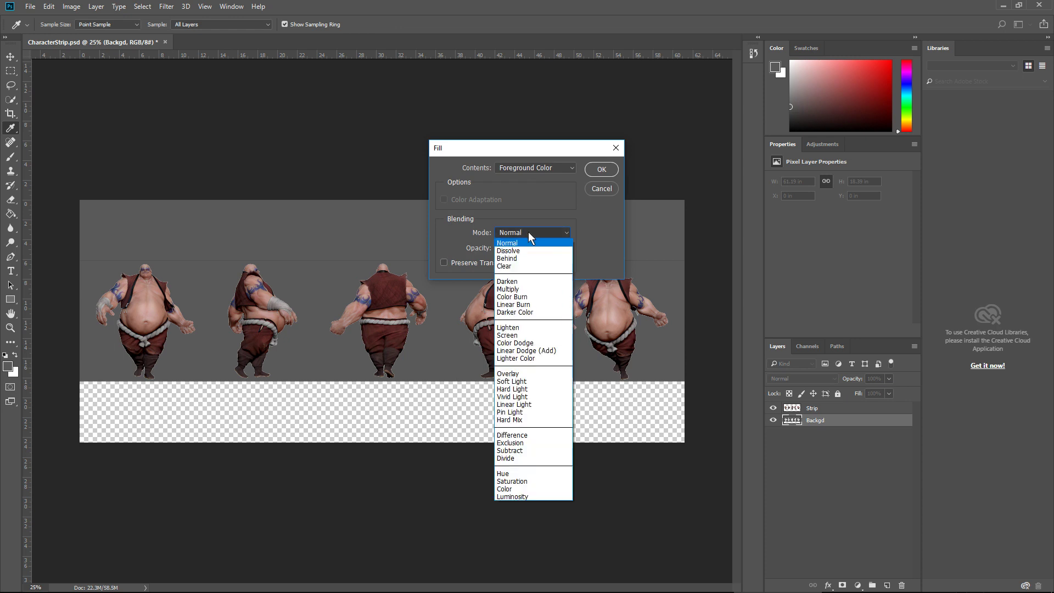
pyautogui.click(527, 243)
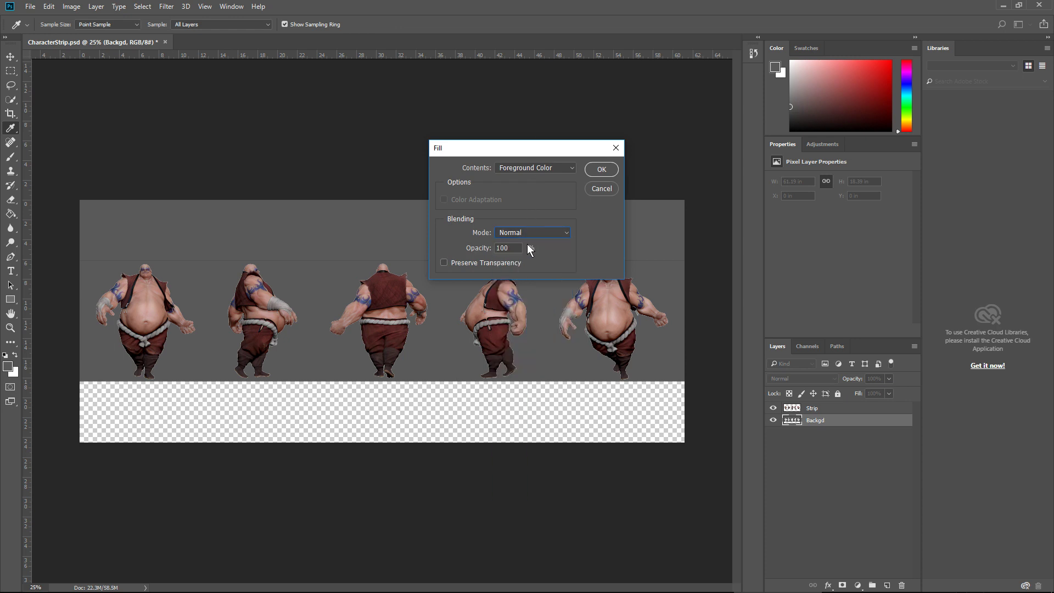
pyautogui.click(537, 168)
pyautogui.click(511, 246)
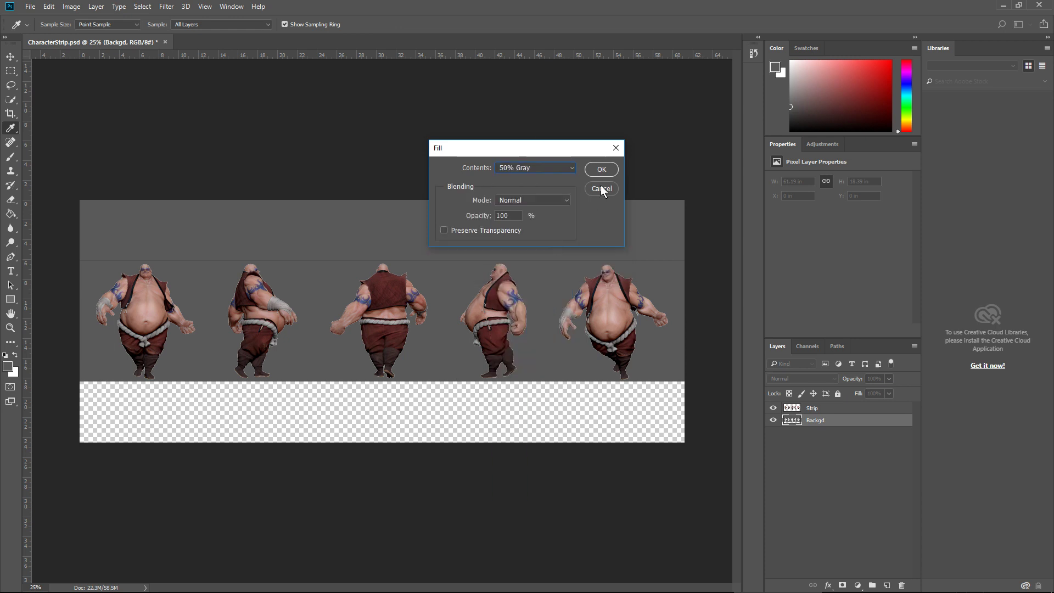
pyautogui.click(601, 170)
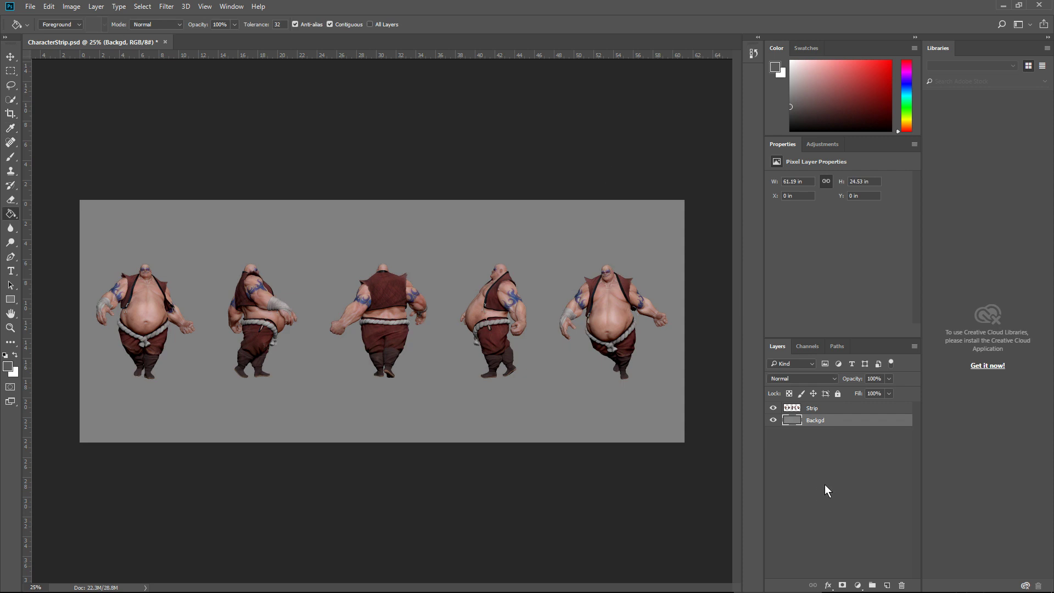
# Step: Move the Strip row up, then shift the three right figures down-left into a second row
pyautogui.click(820, 408)
pyautogui.press('v')
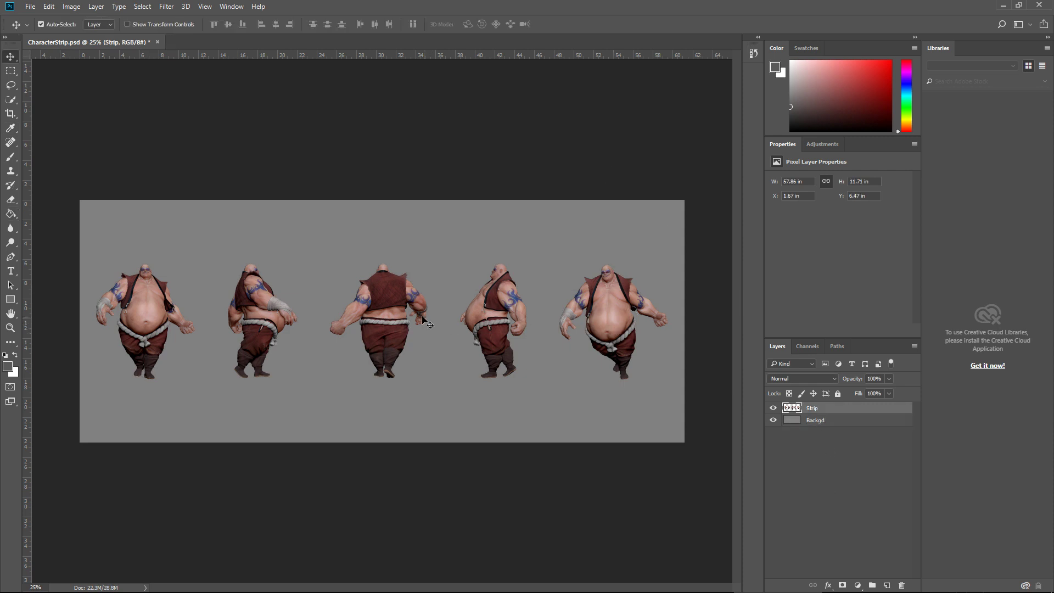
pyautogui.moveTo(388, 320); pyautogui.dragTo(385, 267)
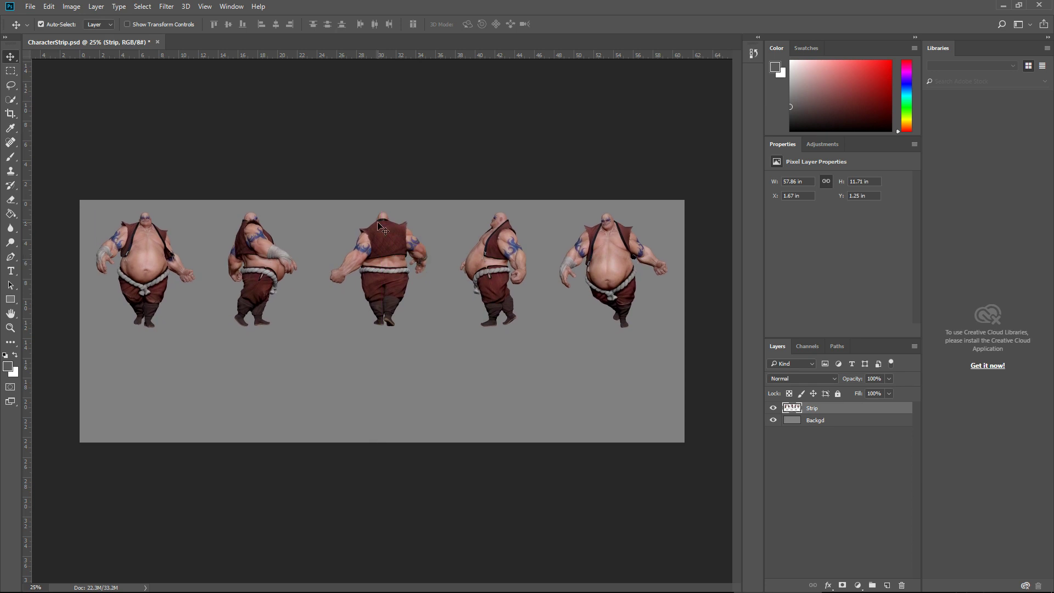
pyautogui.press('m')
pyautogui.moveTo(314, 201); pyautogui.dragTo(713, 364)
pyautogui.press('v')
pyautogui.moveTo(496, 265); pyautogui.dragTo(255, 380)
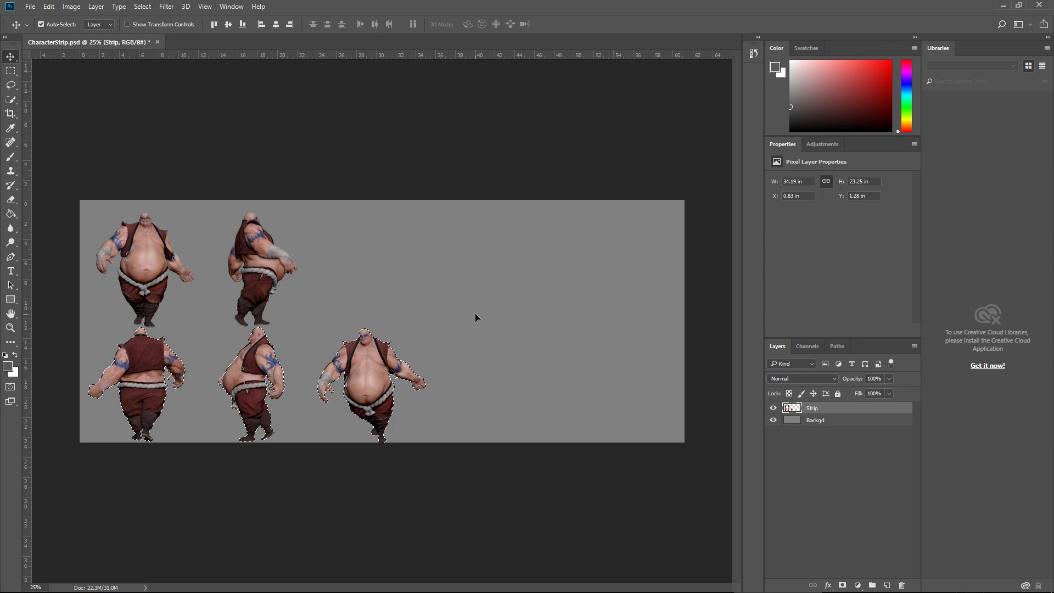
pyautogui.hotkey('ctrl', 'd')
# Step: Scale the lower-right three-quarter front figure to about 189% to fill the right side
pyautogui.press('m')
pyautogui.moveTo(483, 301); pyautogui.dragTo(310, 461)
pyautogui.hotkey('ctrl', 't')
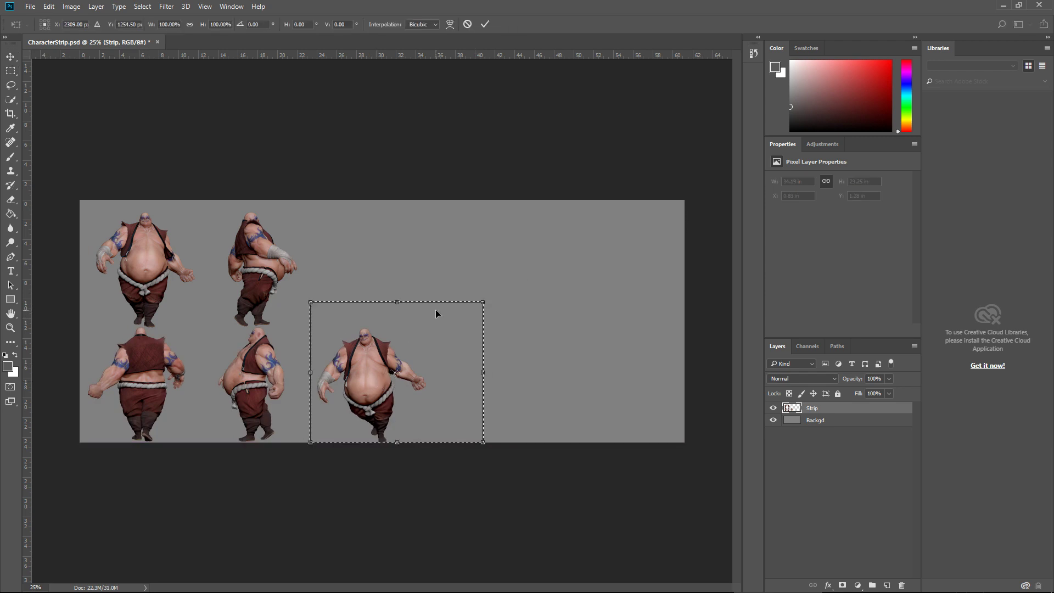
pyautogui.keyDown('shift'); pyautogui.moveTo(483, 301); pyautogui.dragTo(635, 174); pyautogui.keyUp('shift')
pyautogui.moveTo(419, 290); pyautogui.dragTo(394, 278)
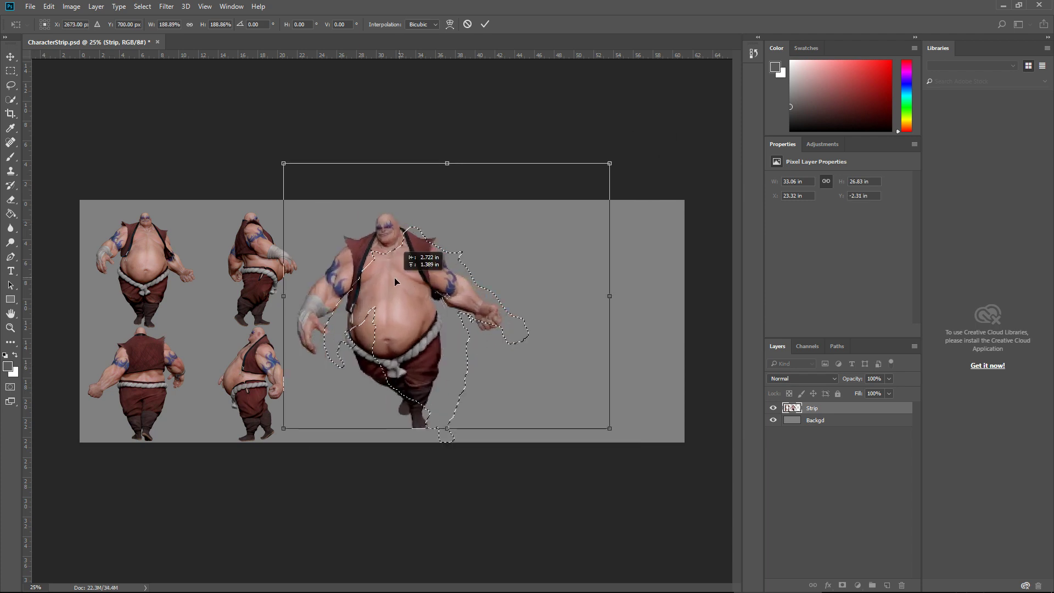
pyautogui.press('Return')
pyautogui.hotkey('ctrl', 'd')
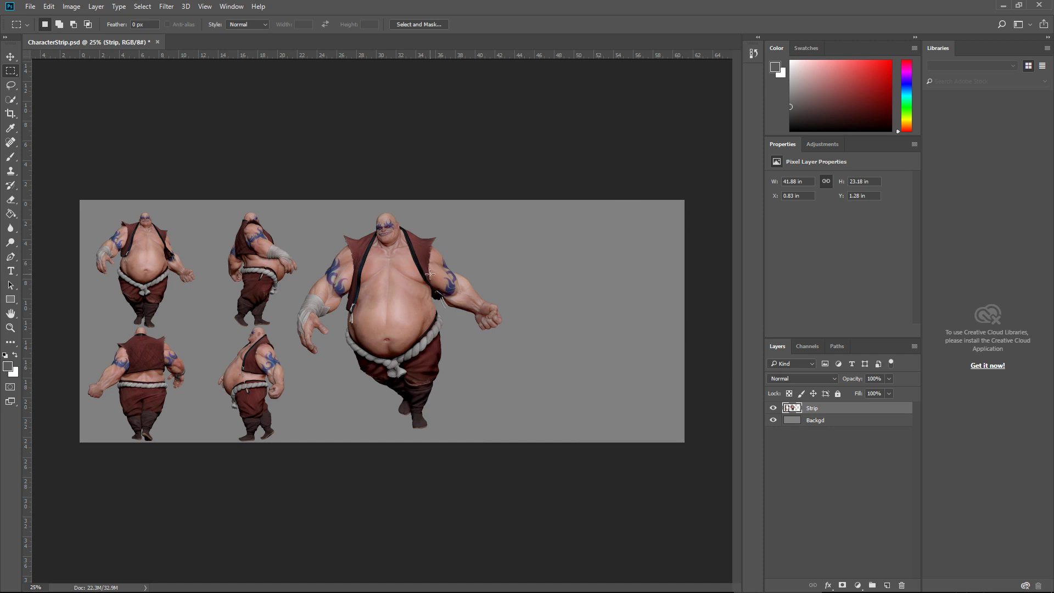
# Step: Crop the canvas by pulling the right edge in to trim empty space
pyautogui.press('c')
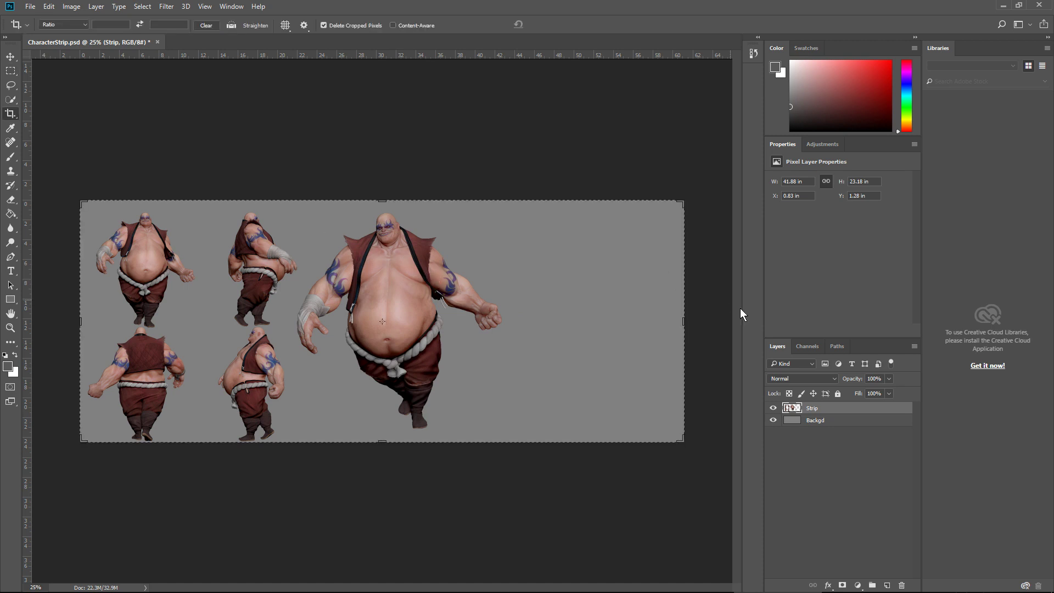
pyautogui.moveTo(685, 321); pyautogui.dragTo(602, 321)
pyautogui.press('Return')
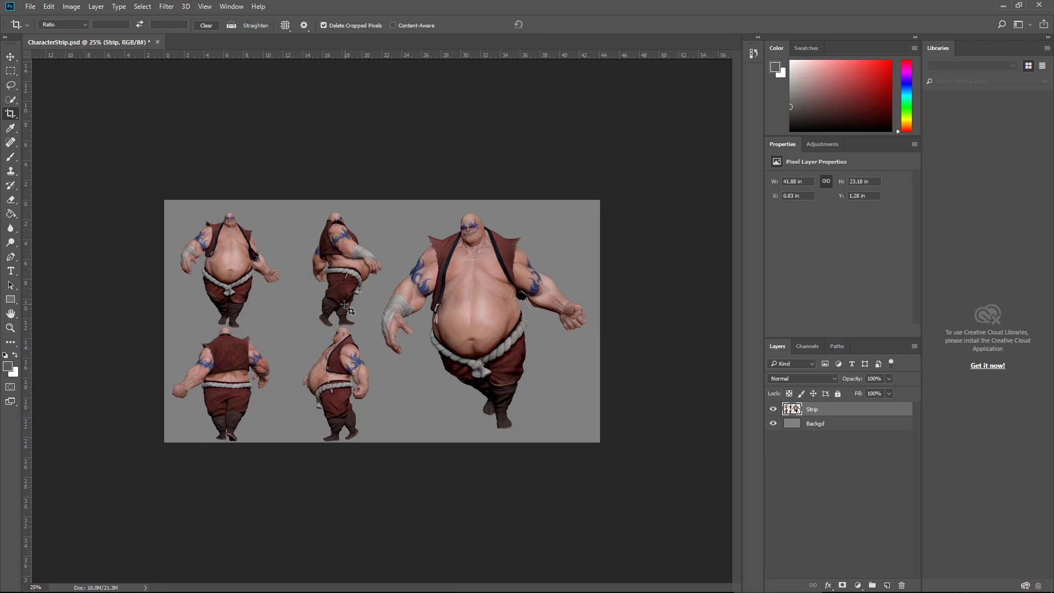
# Step: Select the four small views, excluding the big figure, and nudge them up slightly
pyautogui.press('m')
pyautogui.moveTo(387, 203); pyautogui.dragTo(91, 510)
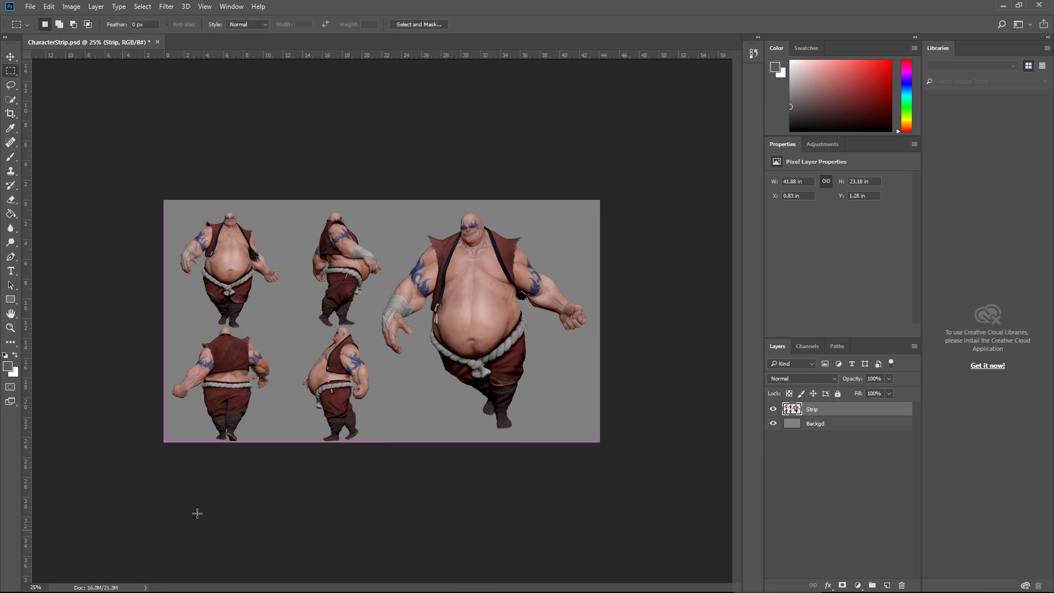
pyautogui.keyDown('alt'); pyautogui.moveTo(421, 286); pyautogui.dragTo(375, 359); pyautogui.keyUp('alt')
pyautogui.press('v')
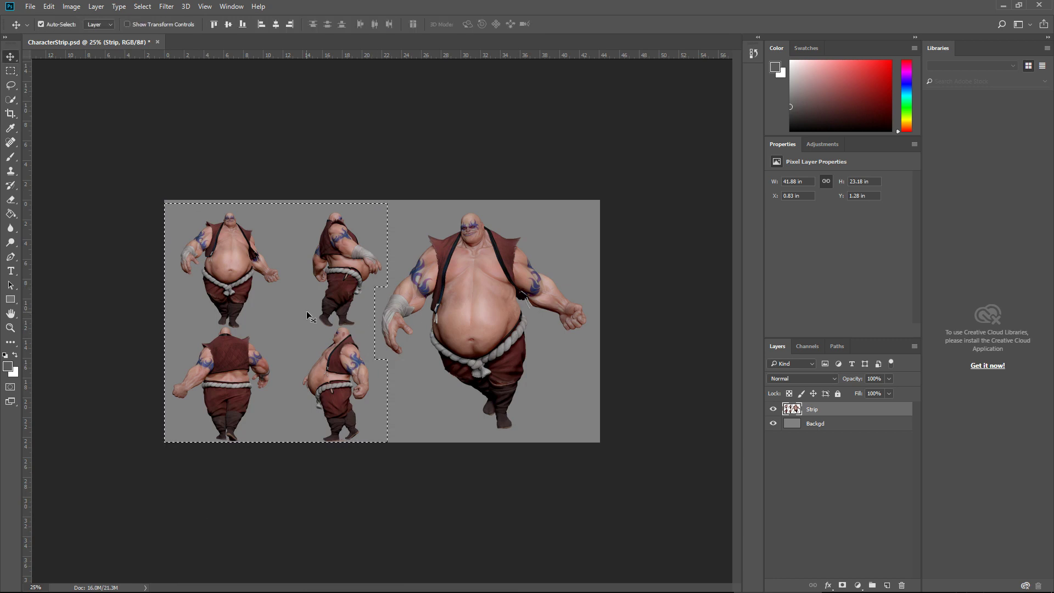
pyautogui.moveTo(308, 307); pyautogui.dragTo(308, 301)
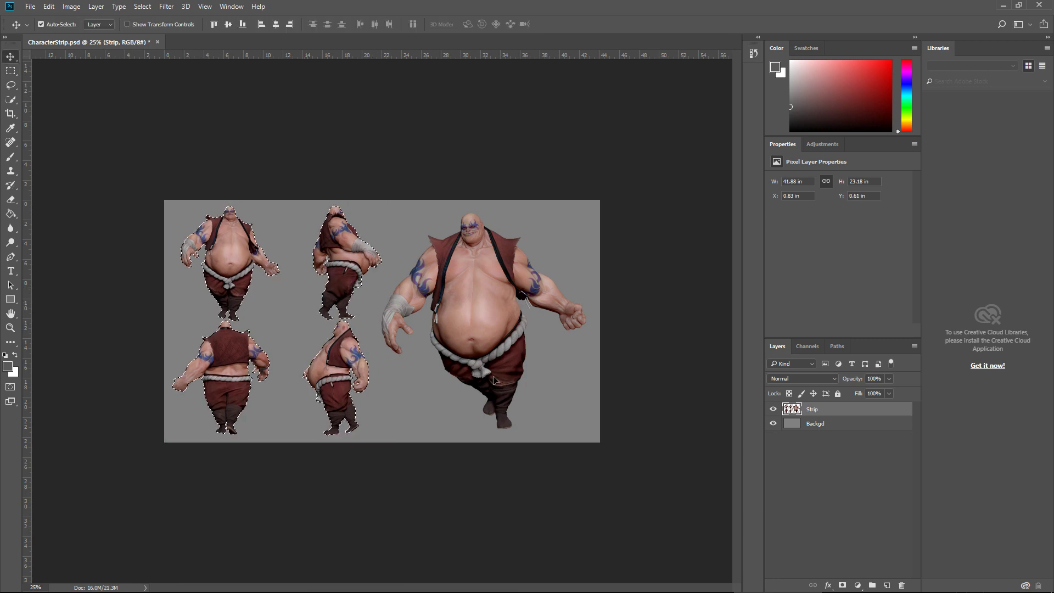
pyautogui.hotkey('ctrl', 'd')
# Step: Fit the image on screen and bring up Save As with CharacterStrip copy.psd proposed
pyautogui.hotkey('ctrl', '0')
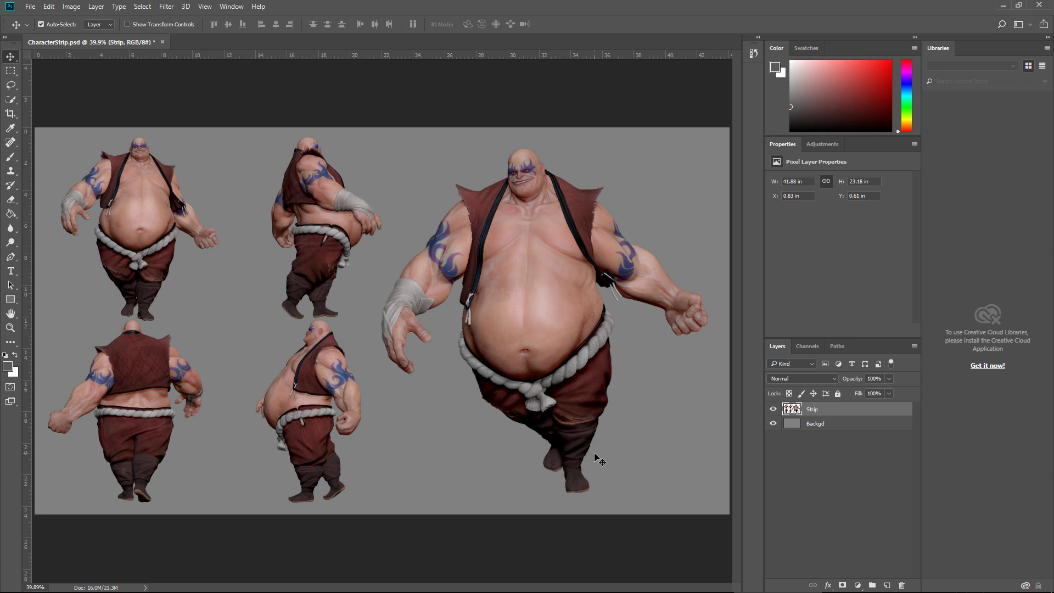
pyautogui.press('ctrl')
pyautogui.hotkey('ctrl', 'alt', 's')
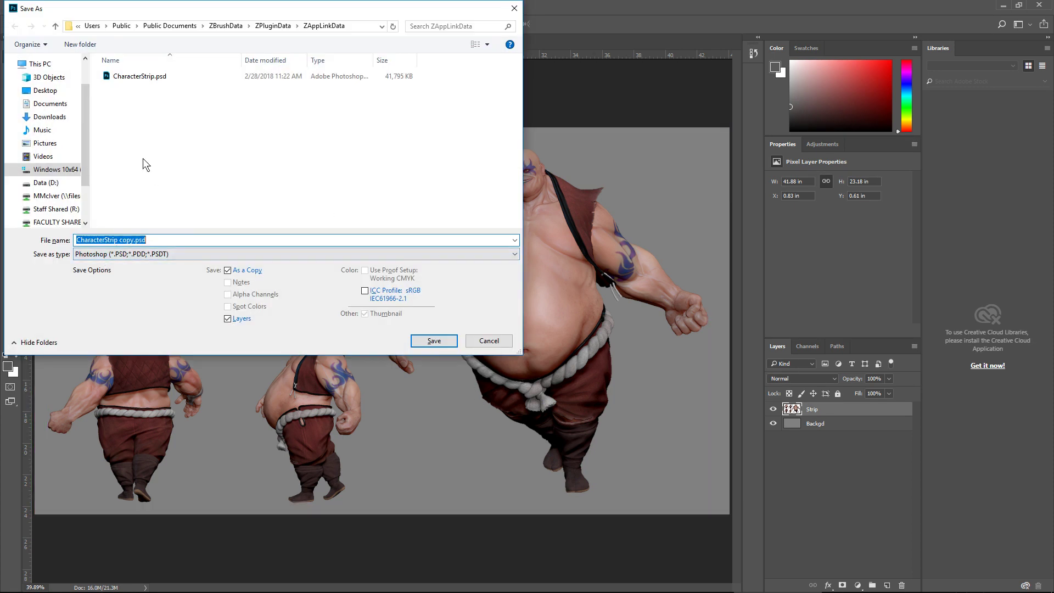